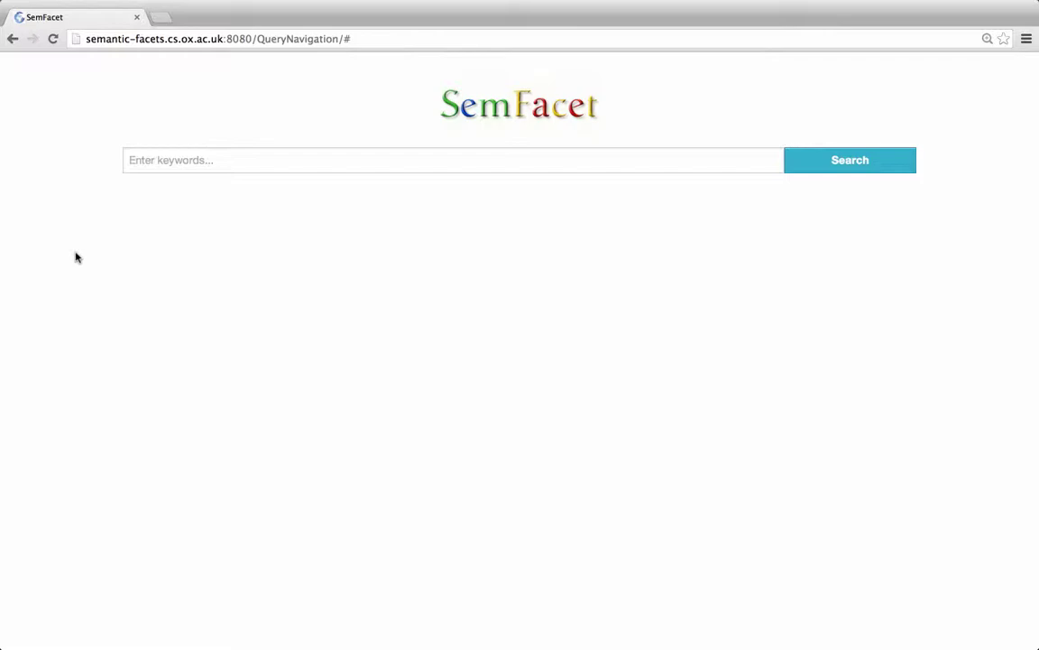
- Run a keyword search for 'politicians' to list matching Wikipedia results and facets
{"action": "left_click", "coordinate": [201, 160]}
{"action": "type", "text": "p"}
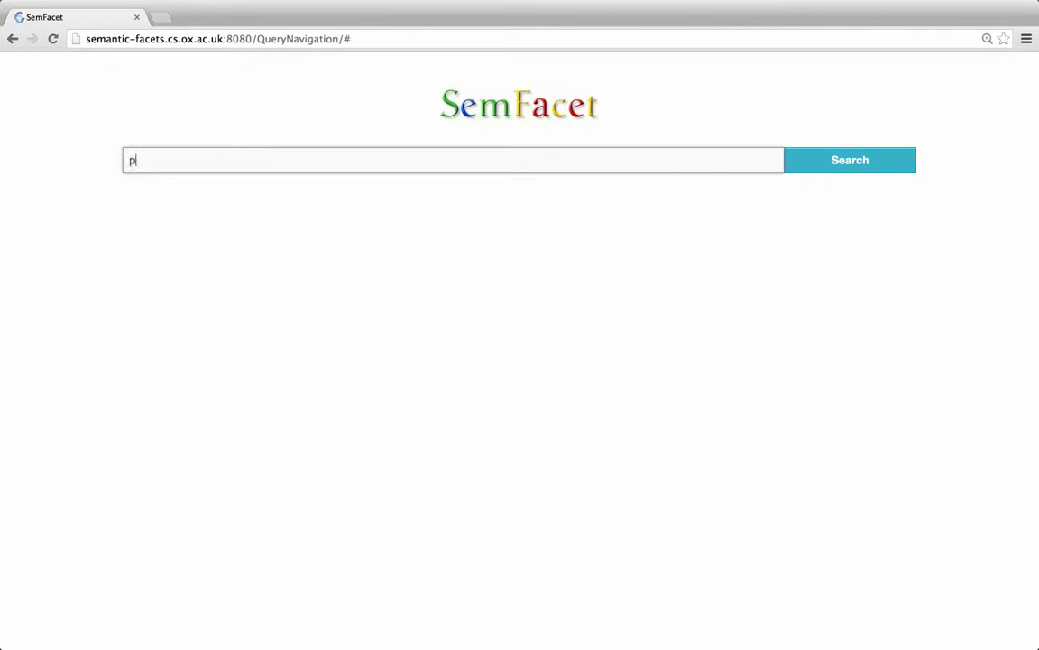
{"action": "type", "text": "olliticians"}
{"action": "left_click", "coordinate": [865, 160]}
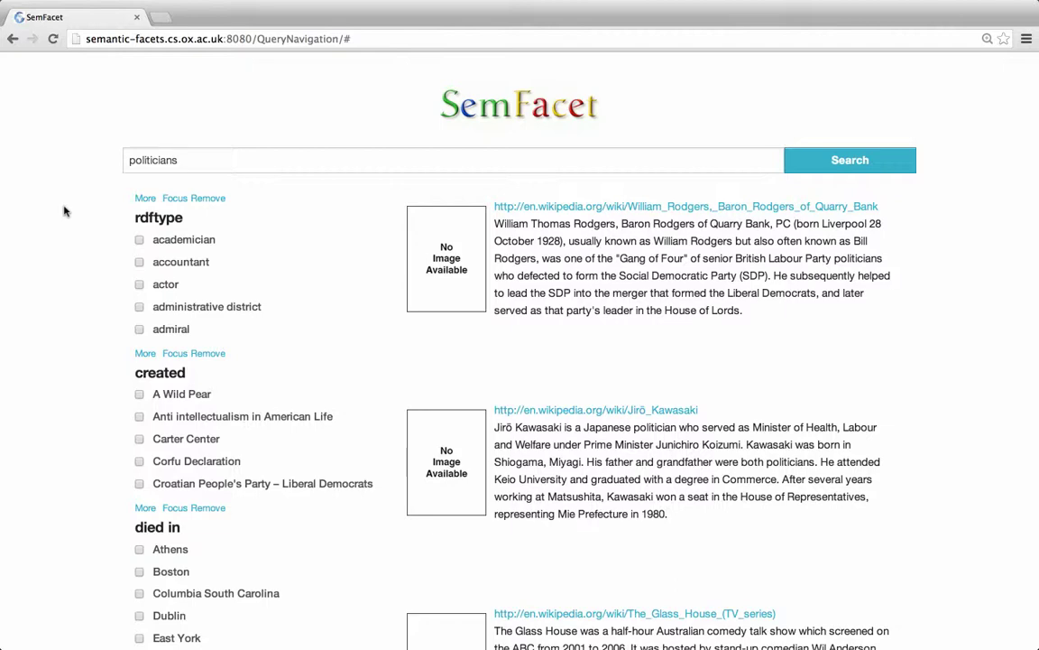
- Scroll through the politicians facets, then return to the top of the page
{"action": "scroll", "coordinate": [64, 211], "scroll_direction": "down", "scroll_amount": 10}
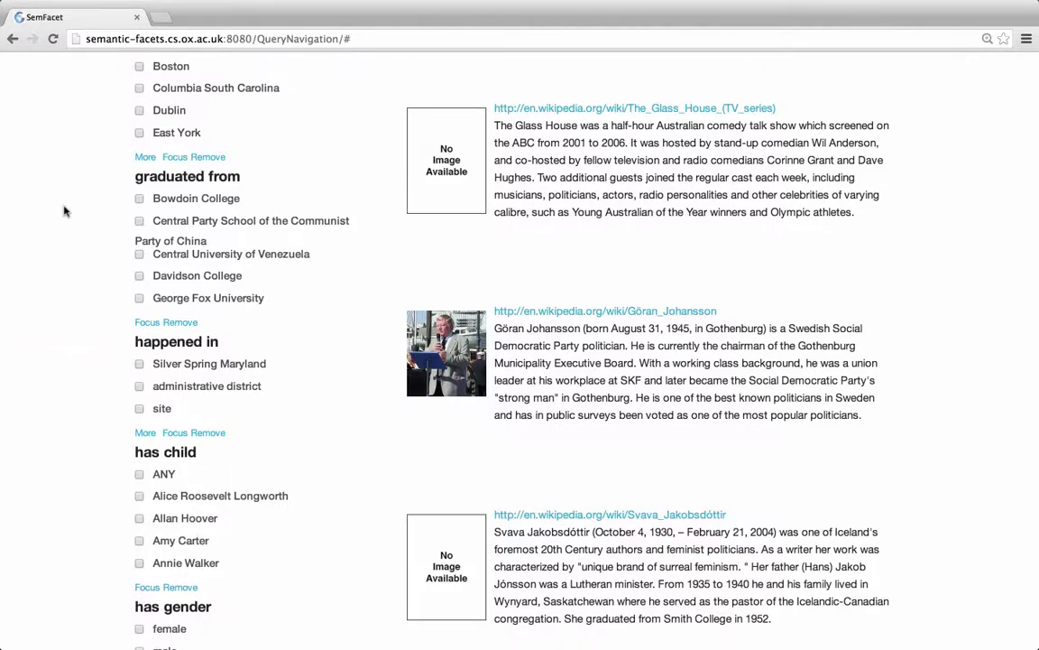
{"action": "key", "text": "Home"}
{"action": "left_click", "coordinate": [129, 170]}
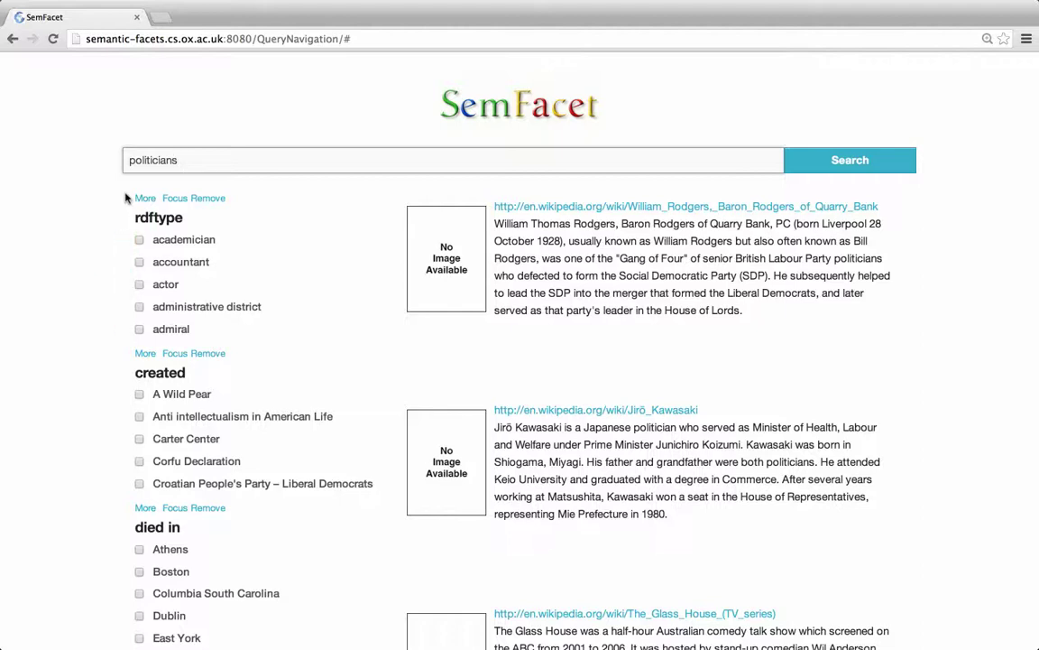
- In the expanded rdftype list, find 'president' and tick it as a filter
{"action": "left_click", "coordinate": [141, 198]}
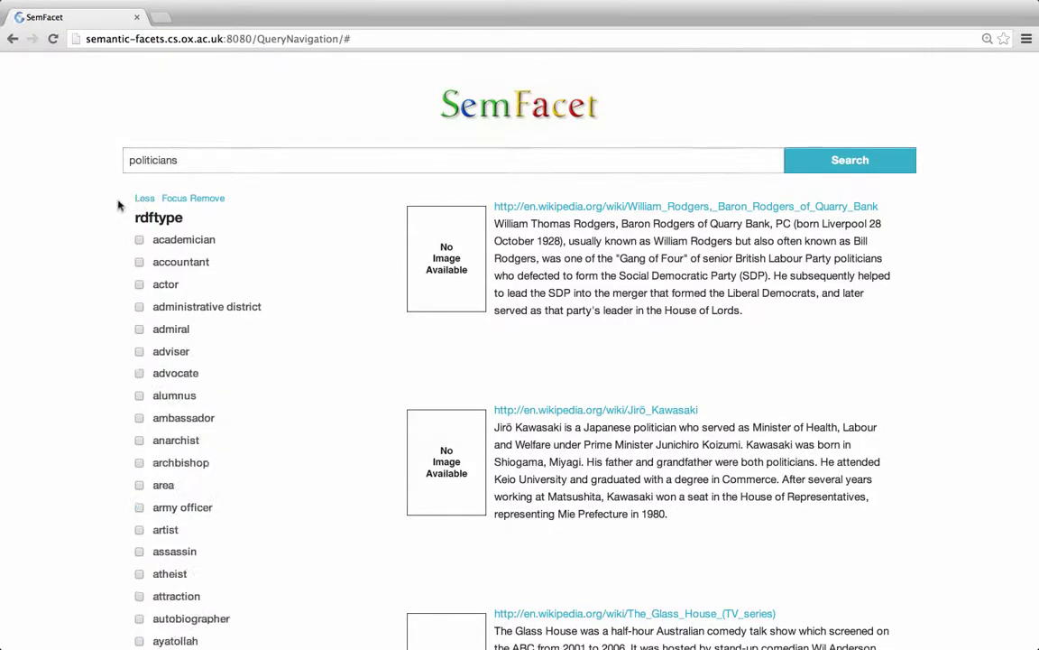
{"action": "key", "text": "ctrl+f"}
{"action": "type", "text": "presidfd"}
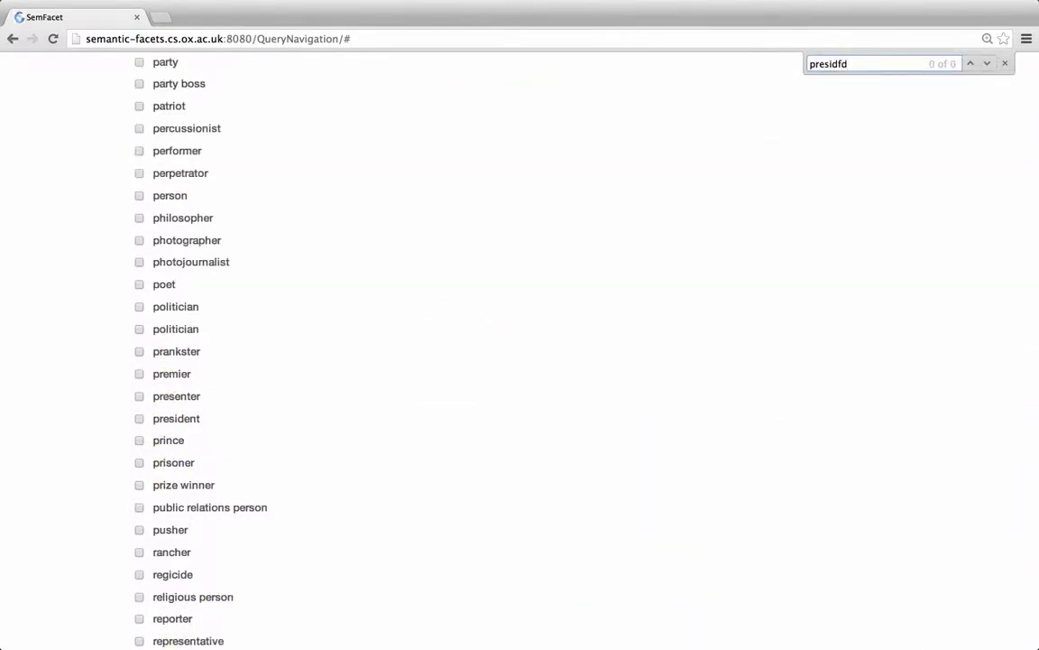
{"action": "key", "text": "Escape"}
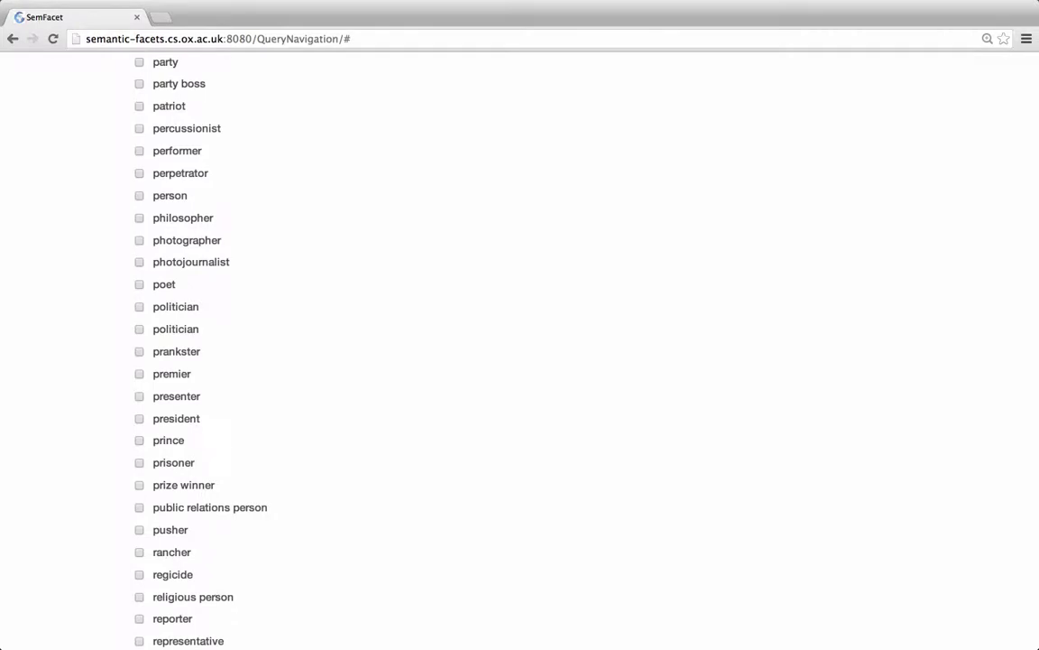
{"action": "left_click", "coordinate": [139, 418]}
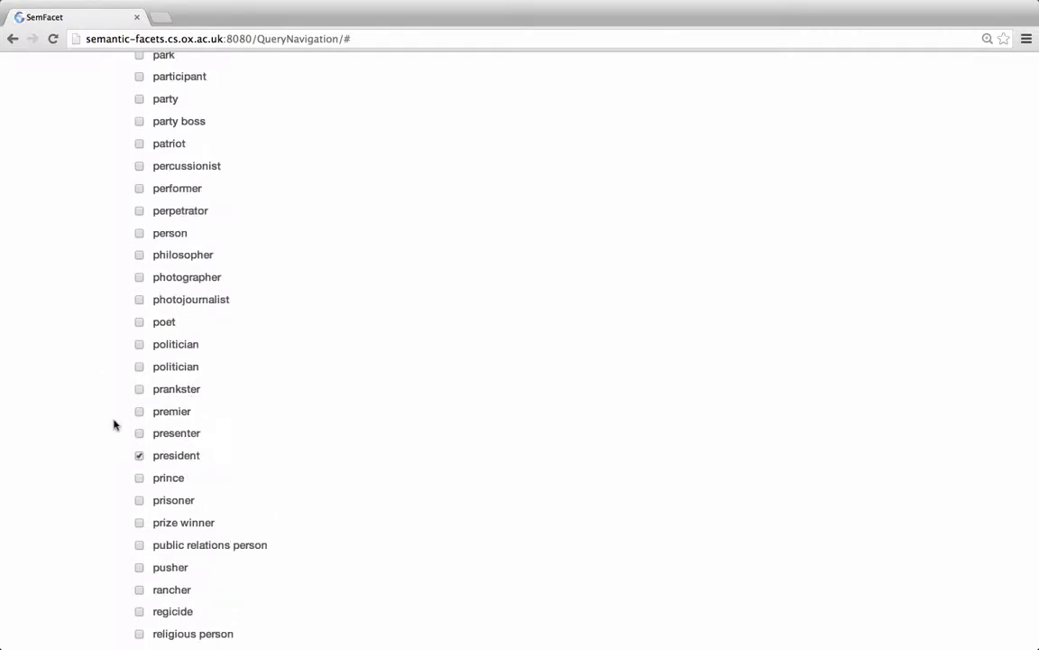
{"action": "scroll", "coordinate": [114, 424], "scroll_direction": "up", "scroll_amount": 20}
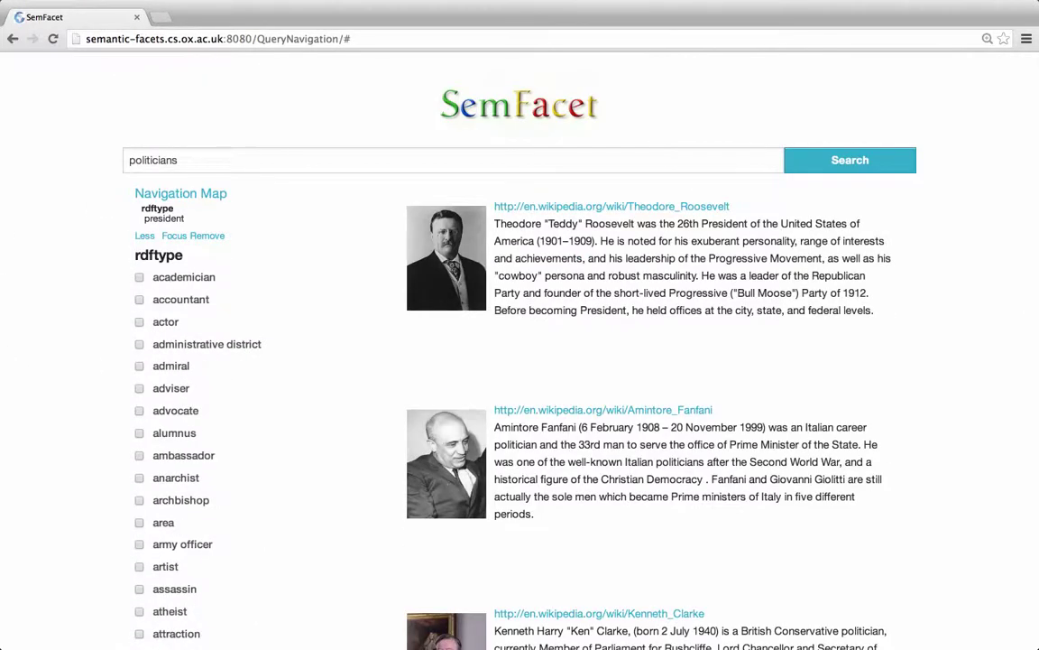
- Collapse the rdftype list with Less and scroll through the president-filtered results
{"action": "left_click", "coordinate": [137, 235]}
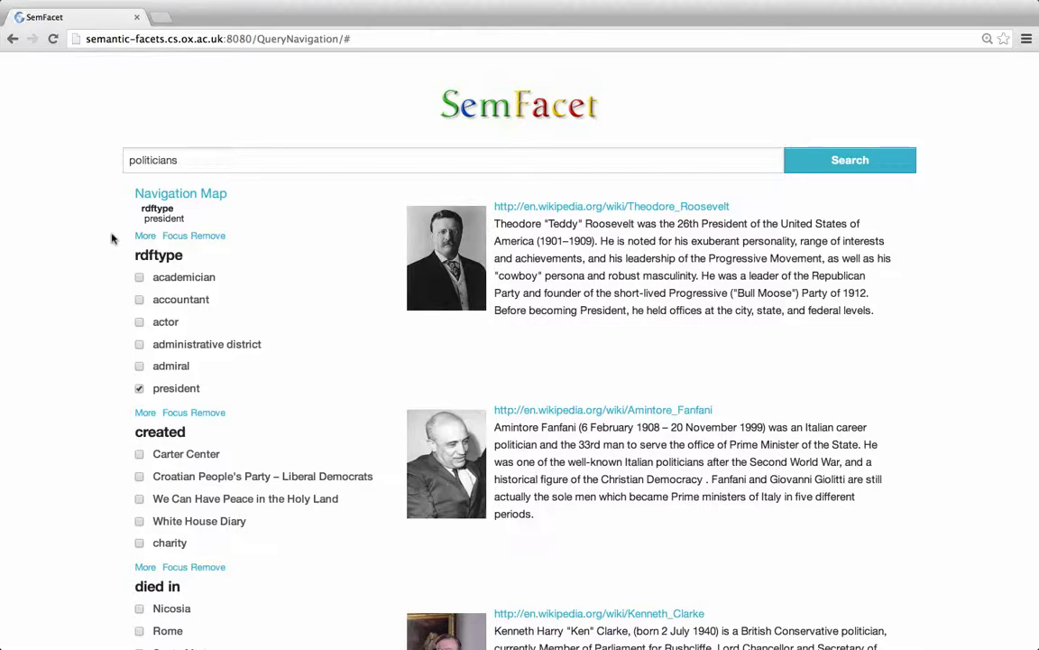
{"action": "scroll", "coordinate": [112, 239], "scroll_direction": "down", "scroll_amount": 5}
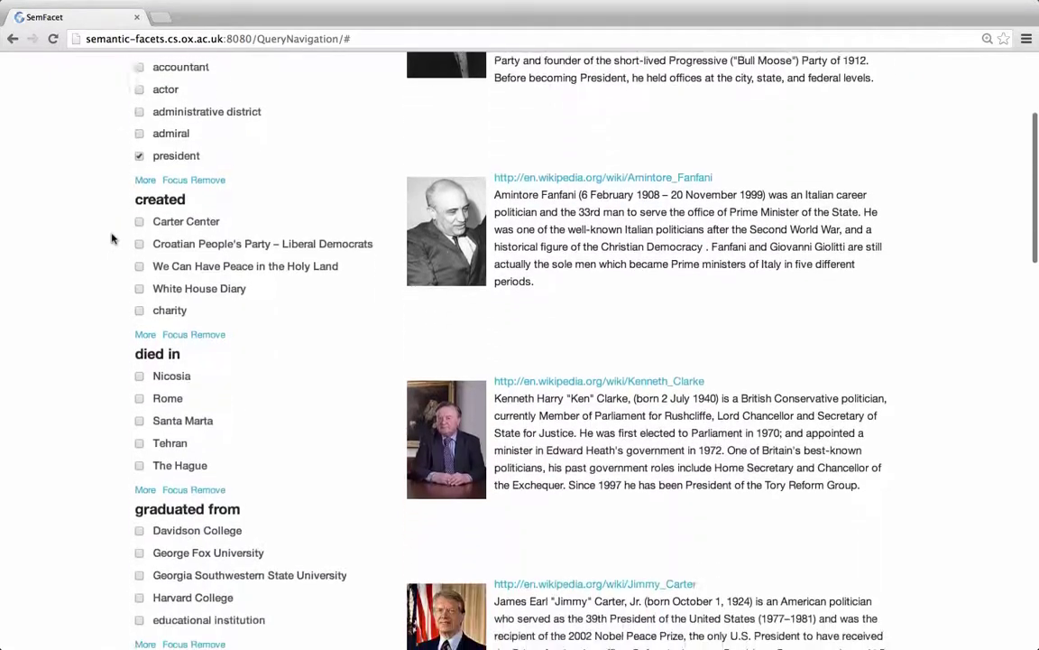
{"action": "scroll", "coordinate": [112, 239], "scroll_direction": "down", "scroll_amount": 3}
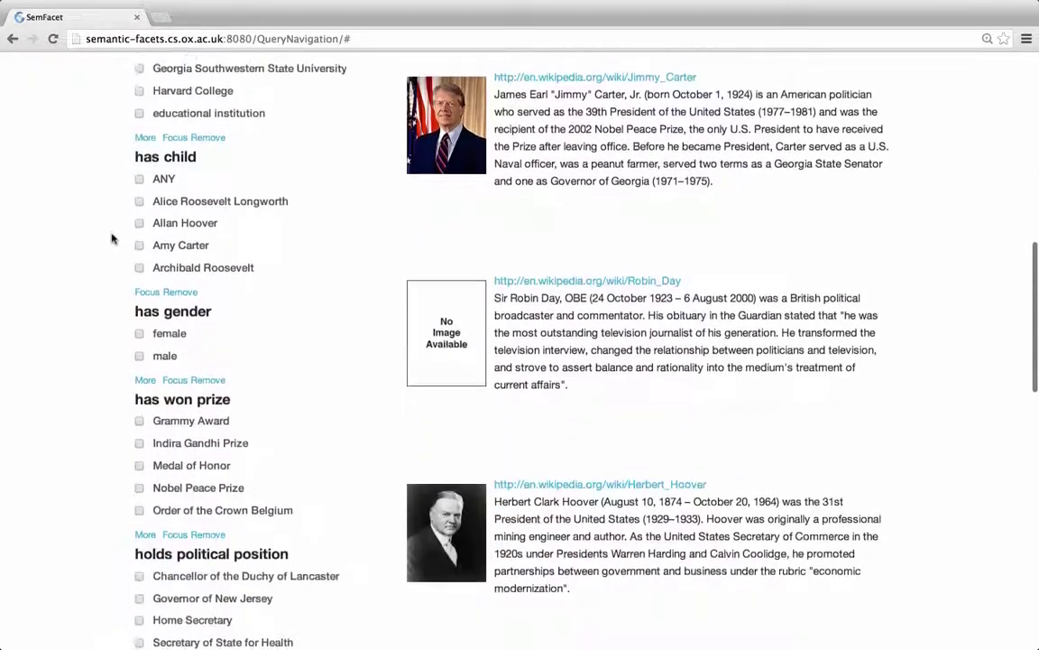
{"action": "scroll", "coordinate": [112, 238], "scroll_direction": "up", "scroll_amount": 6}
{"action": "scroll", "coordinate": [112, 238], "scroll_direction": "up", "scroll_amount": 2}
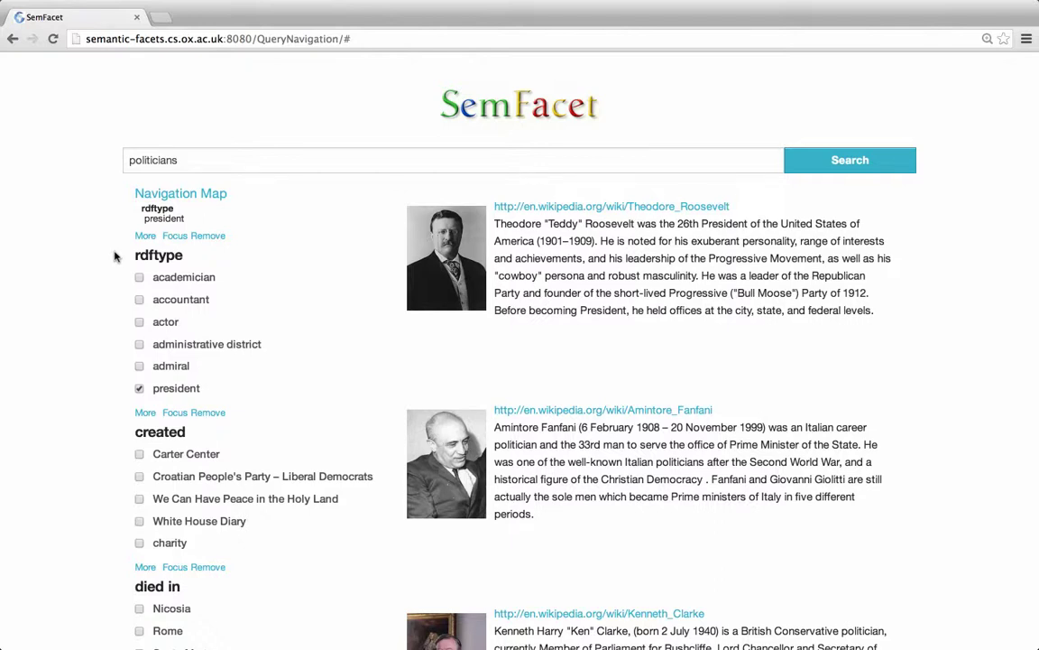
- Remove the created, died in and graduated from facets; tick United States under is citizen of
{"action": "left_click", "coordinate": [215, 412]}
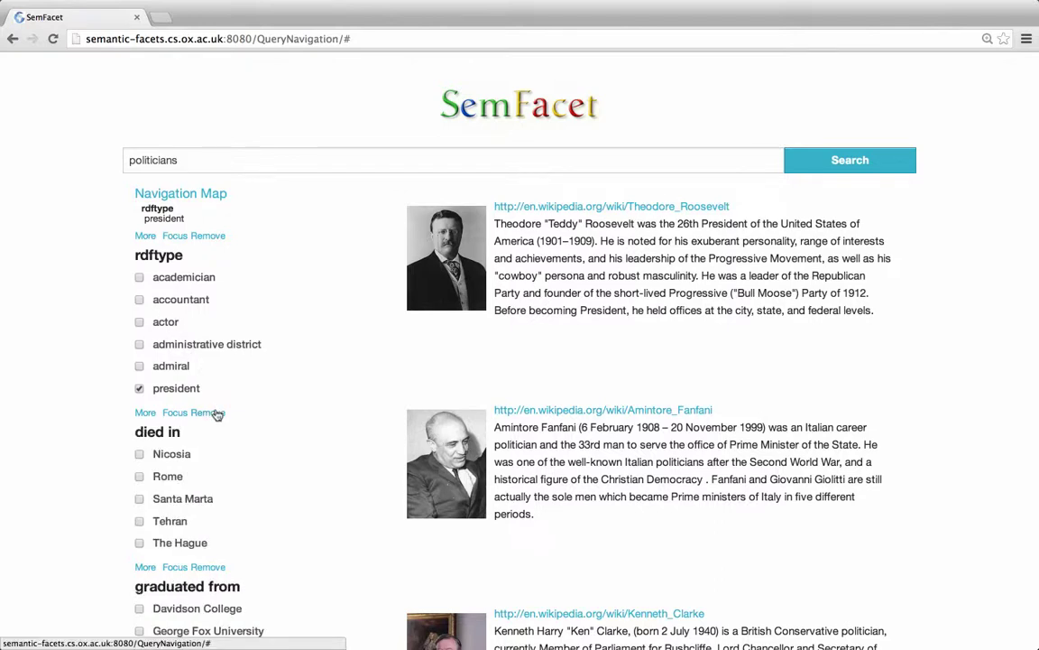
{"action": "left_click", "coordinate": [216, 412]}
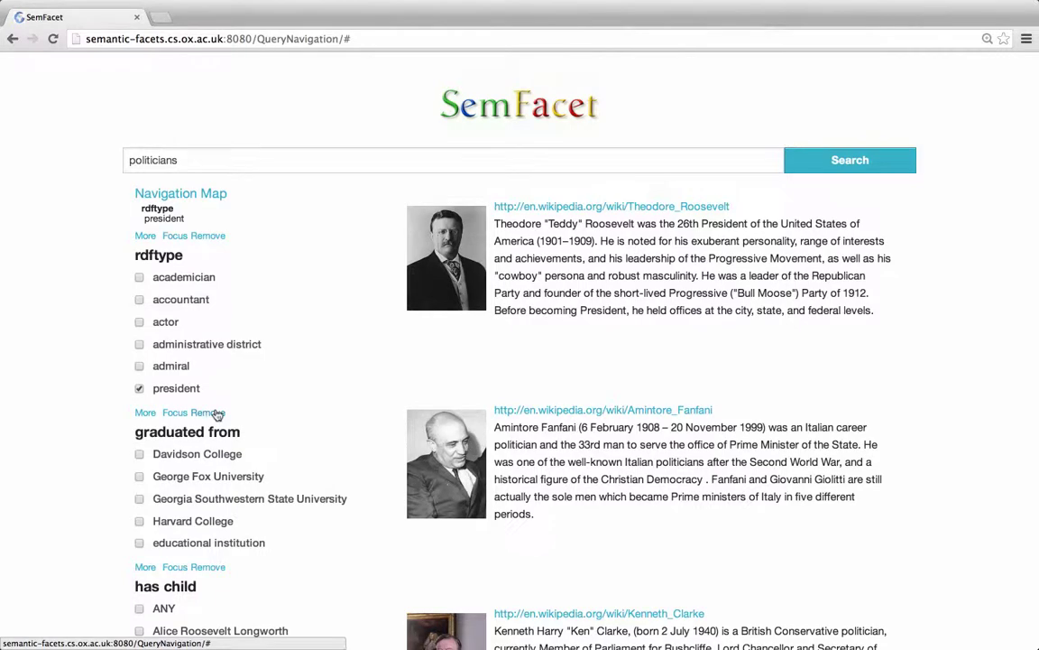
{"action": "left_click", "coordinate": [216, 413]}
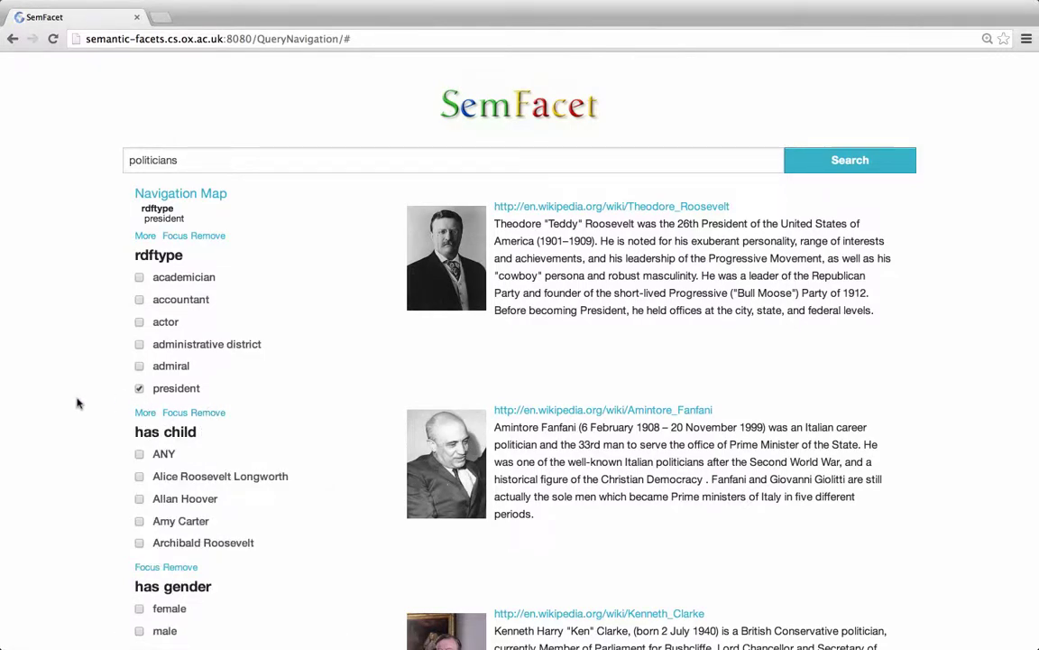
{"action": "scroll", "coordinate": [79, 401], "scroll_direction": "down", "scroll_amount": 10}
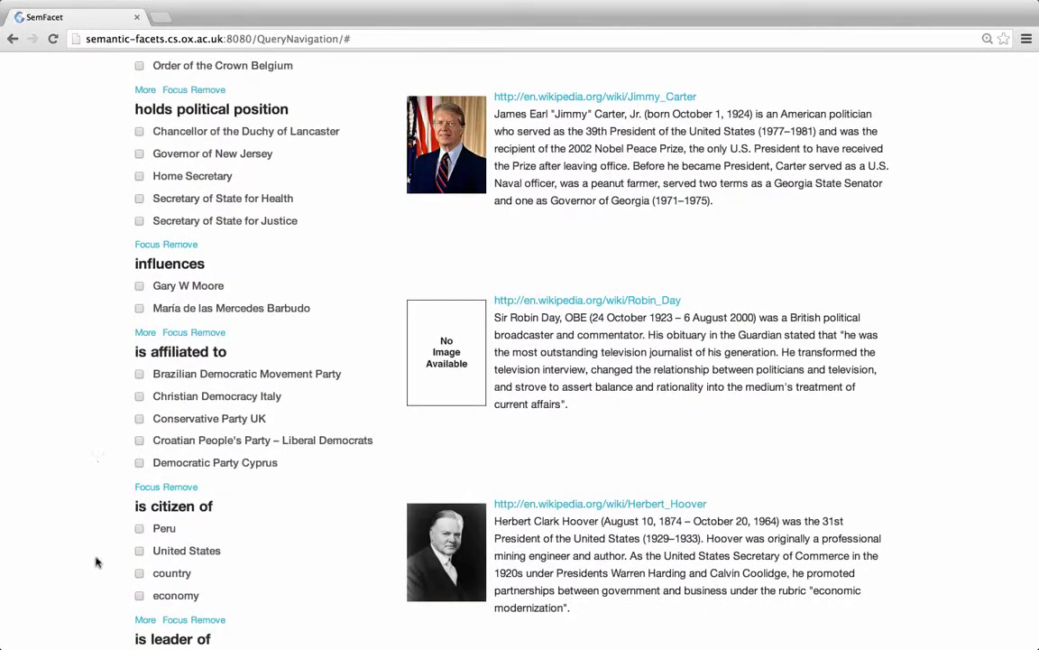
{"action": "left_click", "coordinate": [138, 551]}
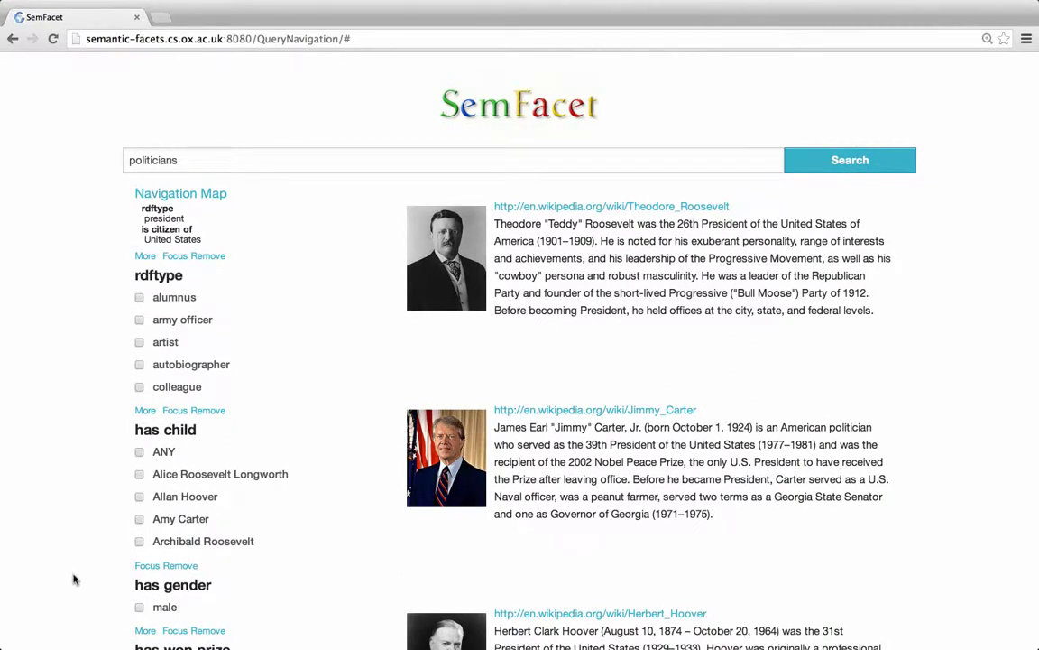
- Tick ANY under the has child facet
{"action": "left_click", "coordinate": [139, 451]}
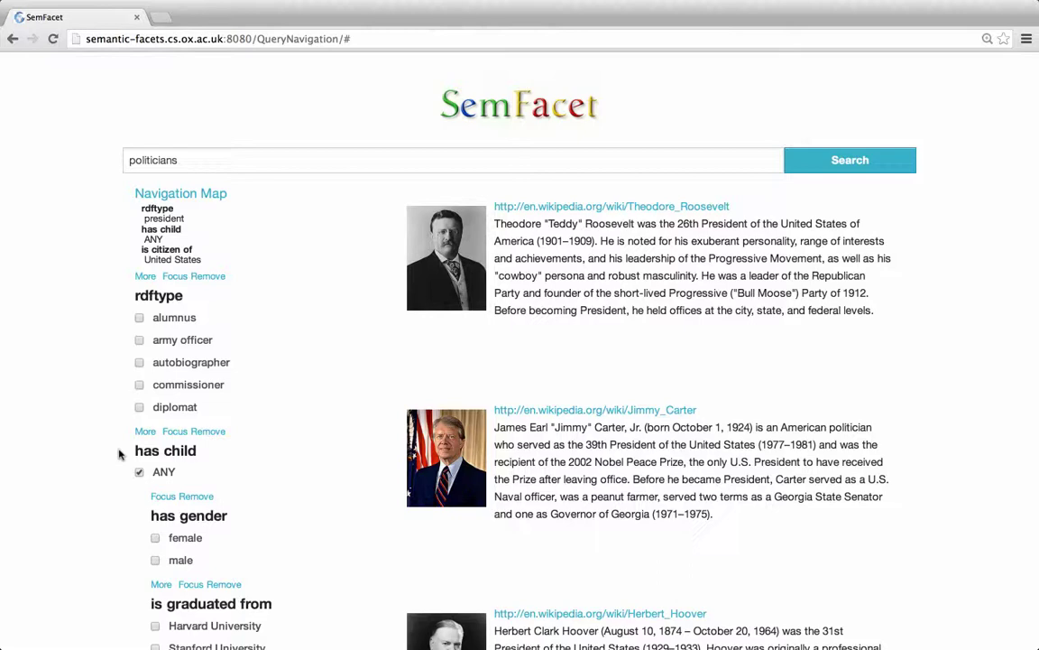
- Remove the child's has gender facet; tick Harvard and Stanford University under is graduated from
{"action": "scroll", "coordinate": [118, 454], "scroll_direction": "down", "scroll_amount": 5}
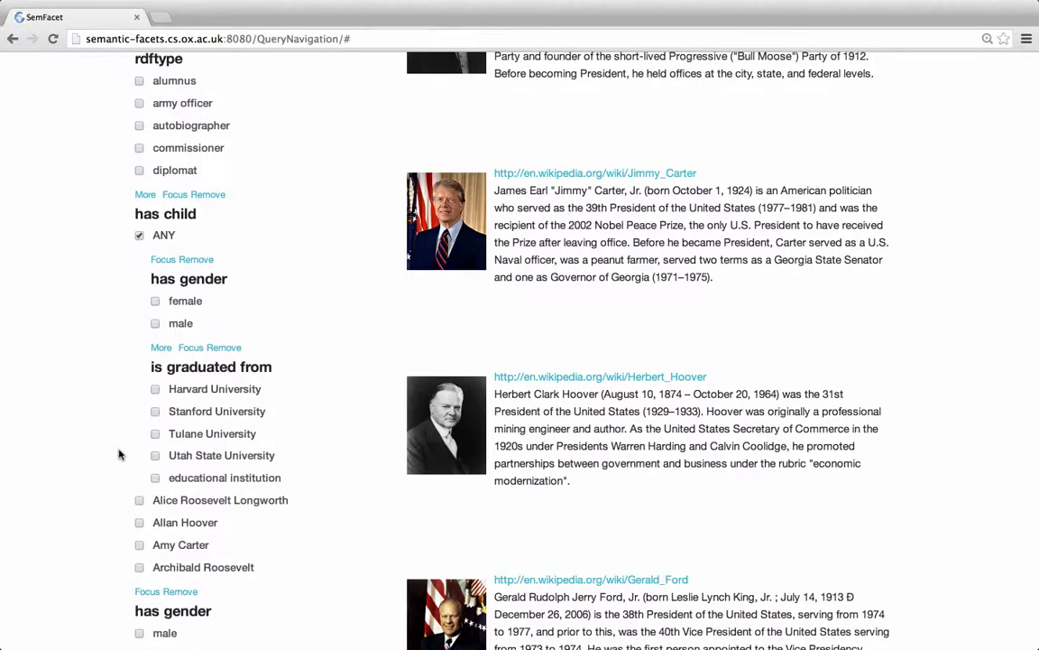
{"action": "left_click", "coordinate": [193, 262]}
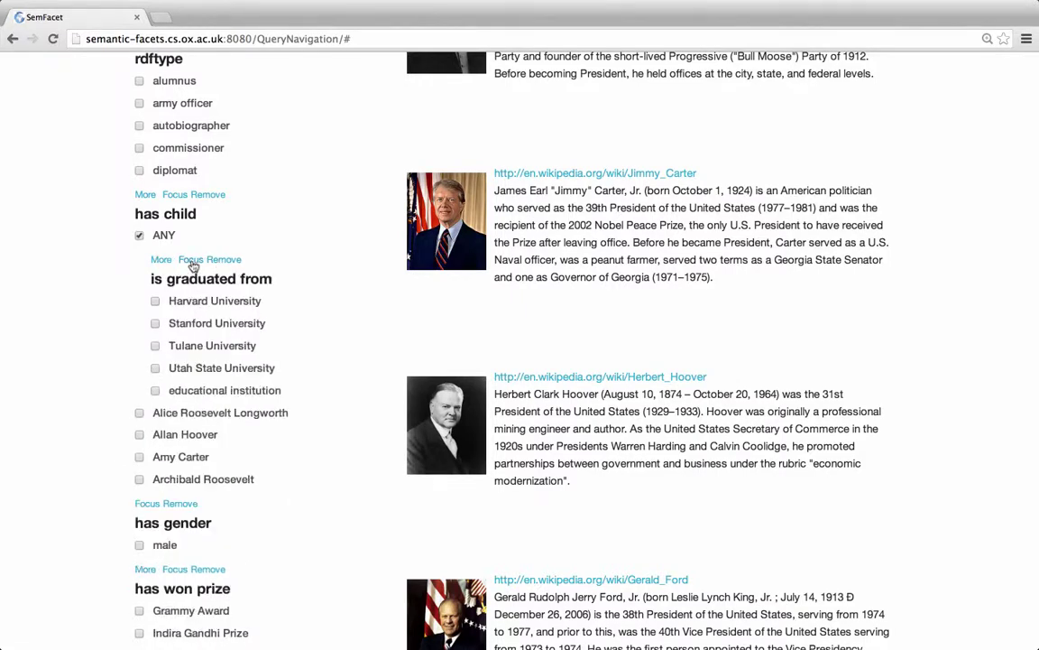
{"action": "left_click", "coordinate": [155, 301]}
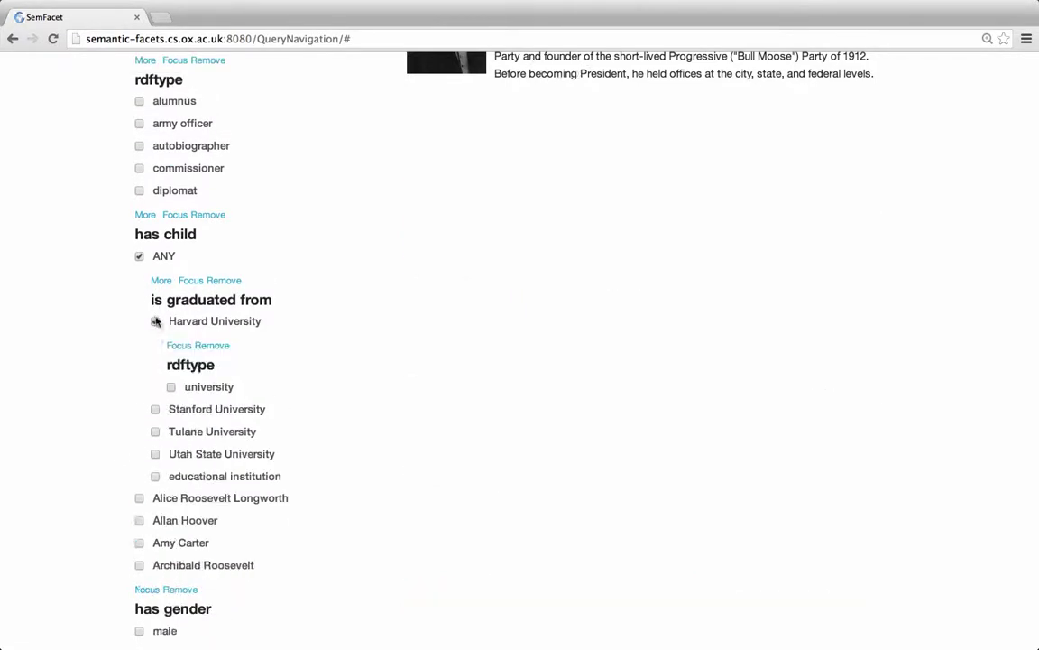
{"action": "left_click", "coordinate": [155, 408]}
{"action": "scroll", "coordinate": [114, 420], "scroll_direction": "up", "scroll_amount": 5}
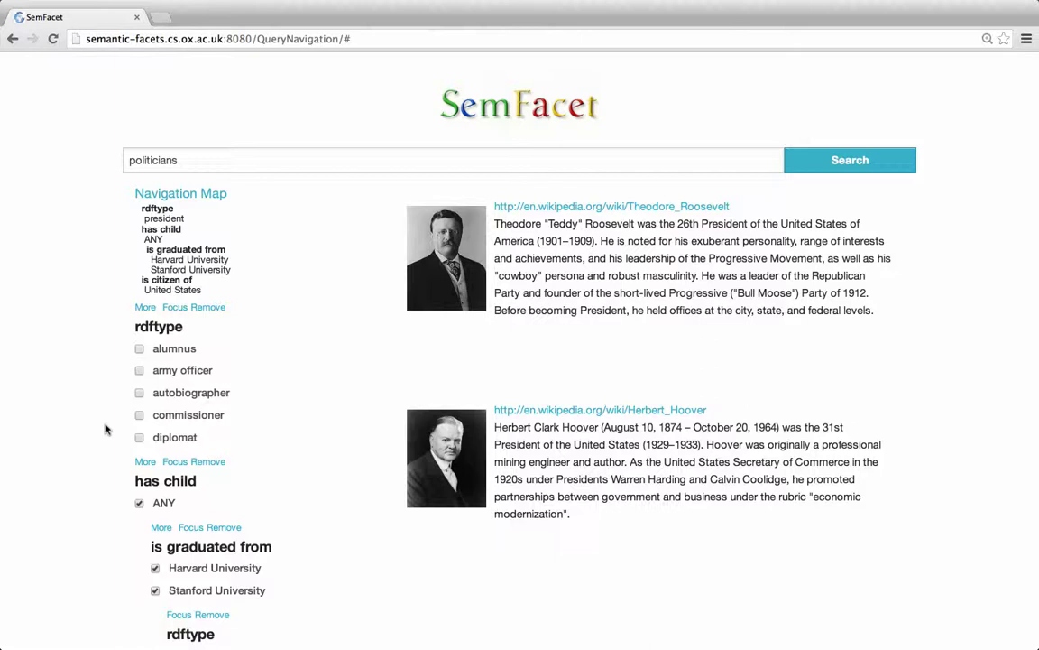
- Focus on has child to list children like Quentin Roosevelt and Allan Hoover
{"action": "left_click", "coordinate": [171, 461]}
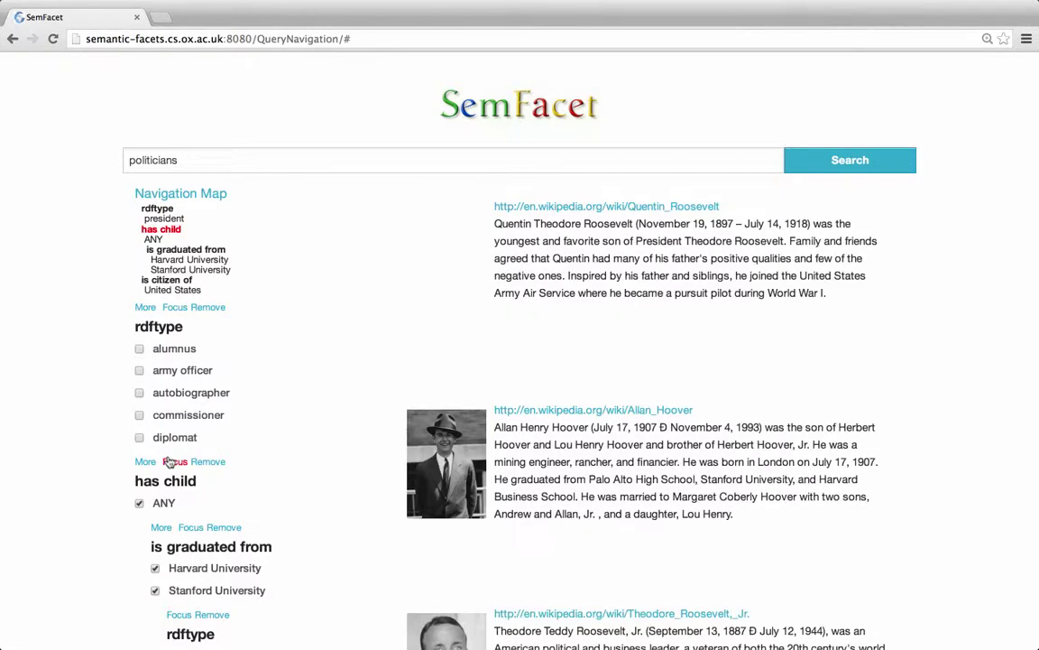
{"action": "scroll", "coordinate": [358, 386], "scroll_direction": "down", "scroll_amount": 10}
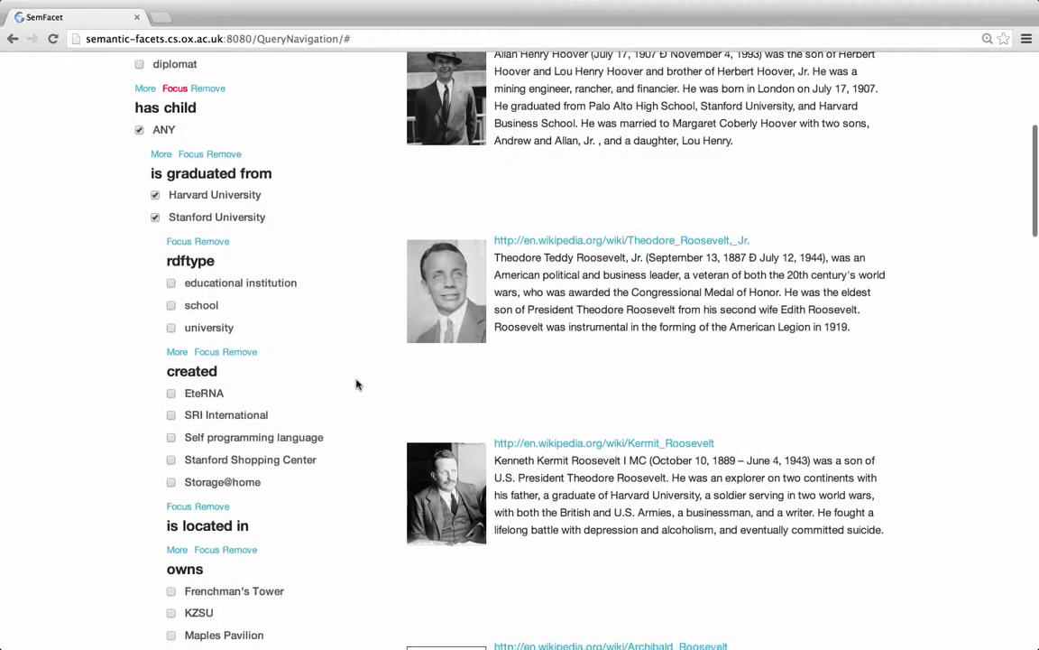
{"action": "scroll", "coordinate": [358, 385], "scroll_direction": "up", "scroll_amount": 10}
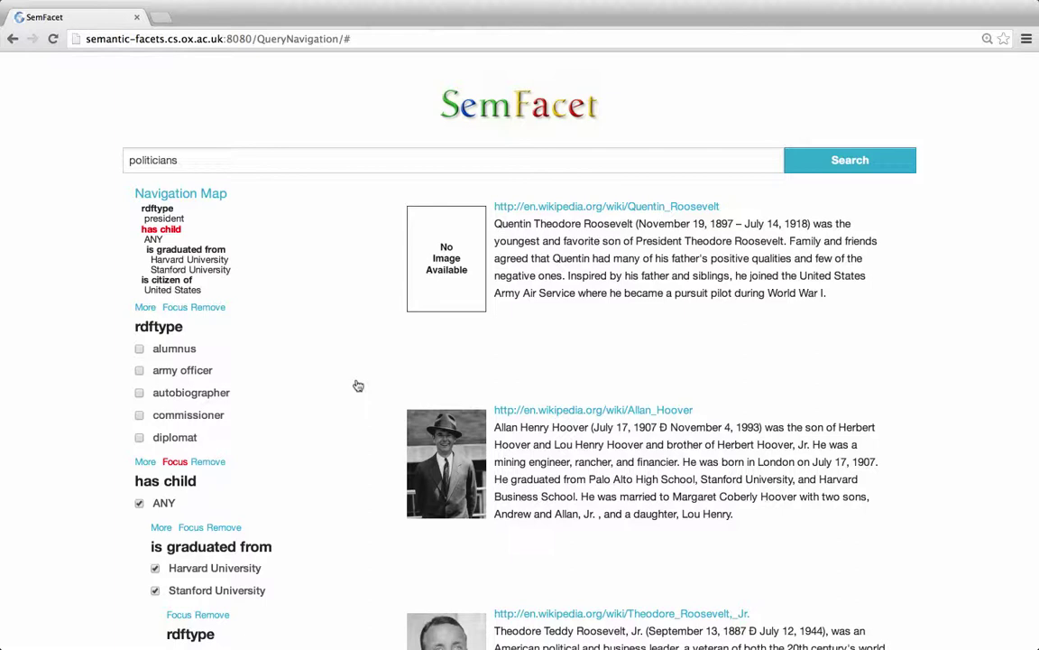
{"action": "left_click", "coordinate": [190, 527]}
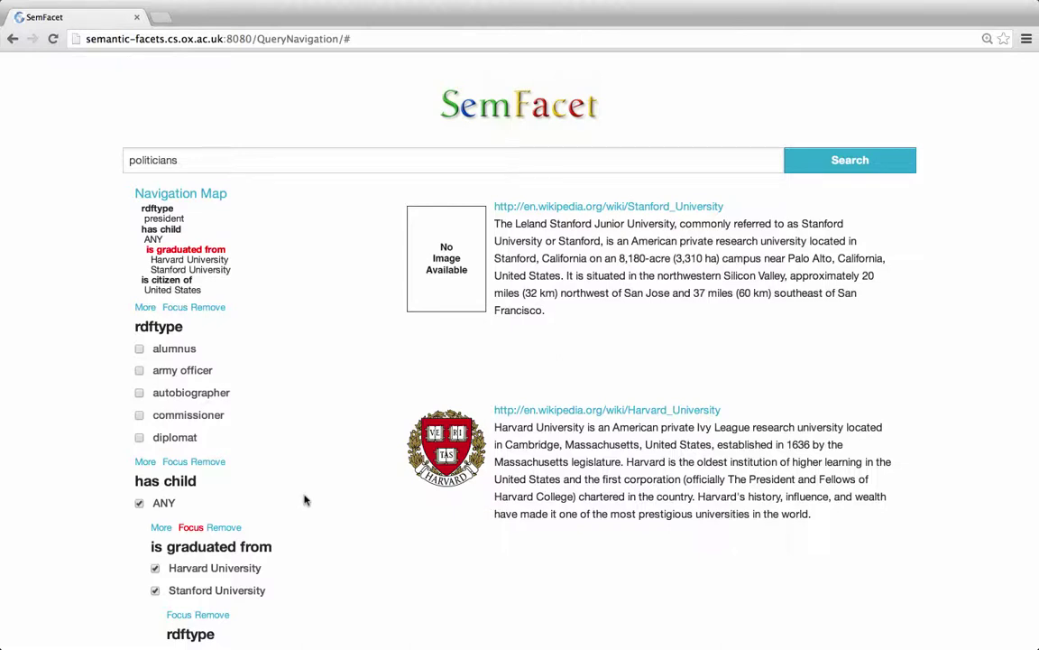
{"action": "left_click", "coordinate": [175, 461]}
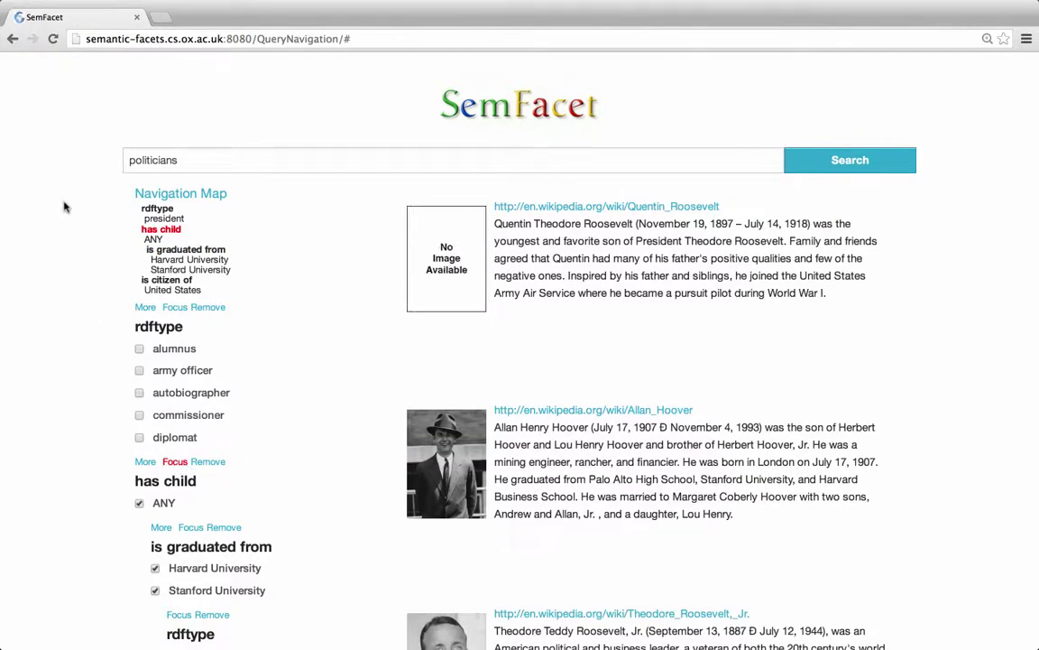